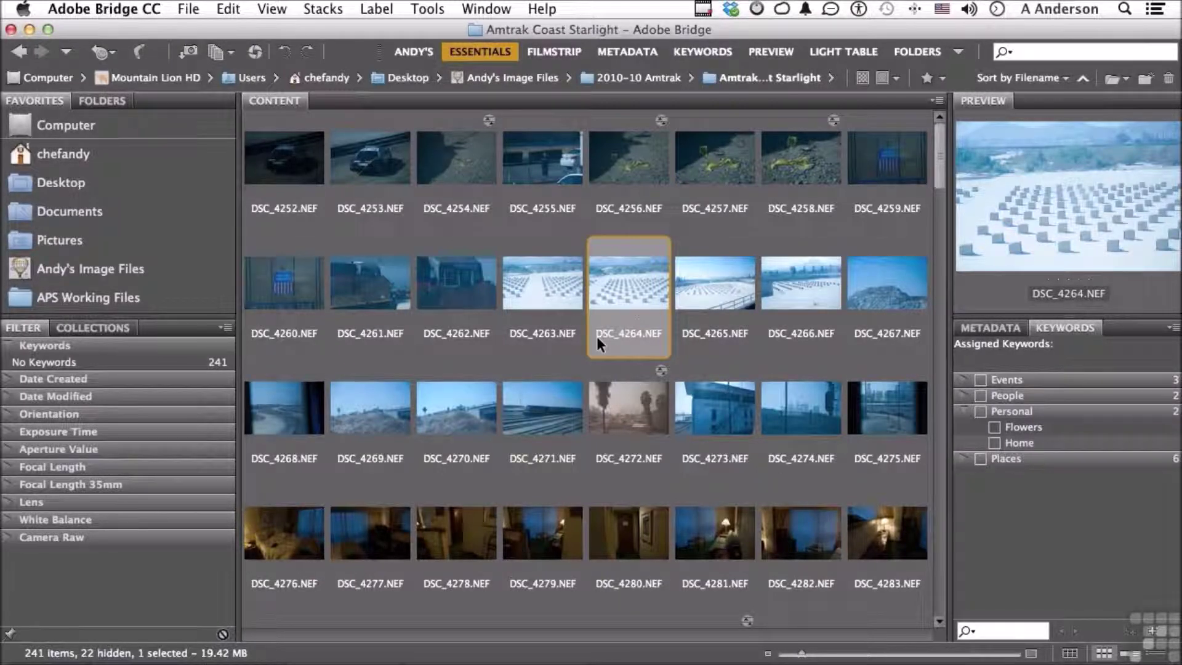
- Browse the Amtrak Coast Starlight thumbnails and preview the Union Bagel neon sign photo, DSC_4315.NEF
scroll(597, 336, down, 15)
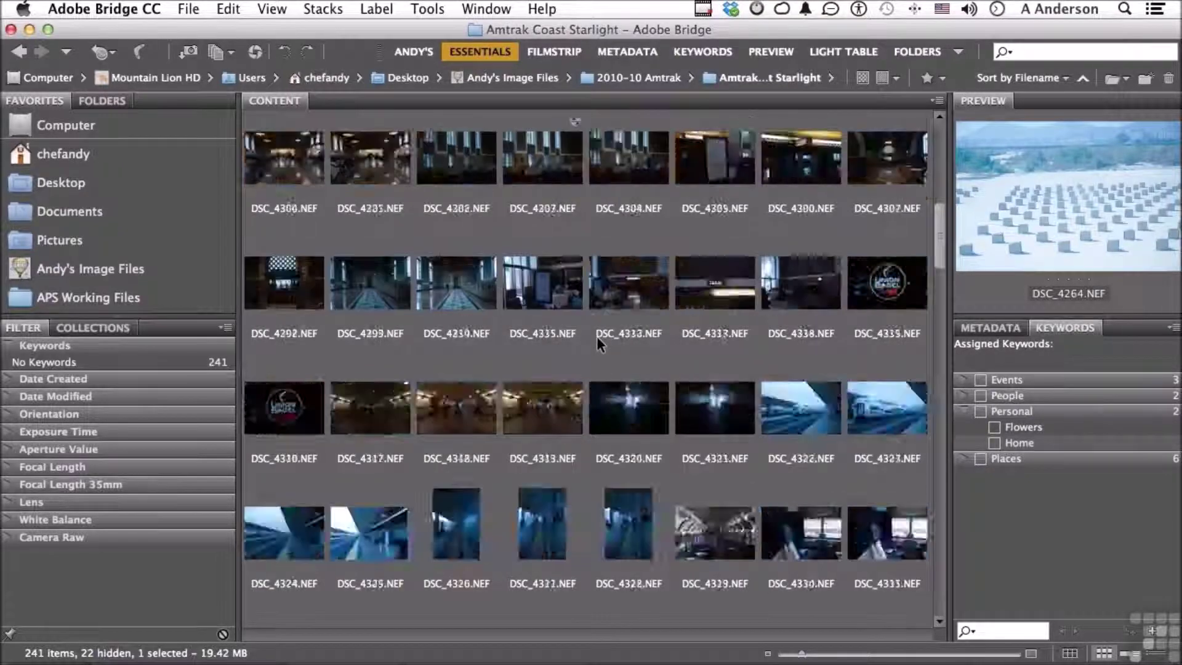
scroll(597, 337, up, 12)
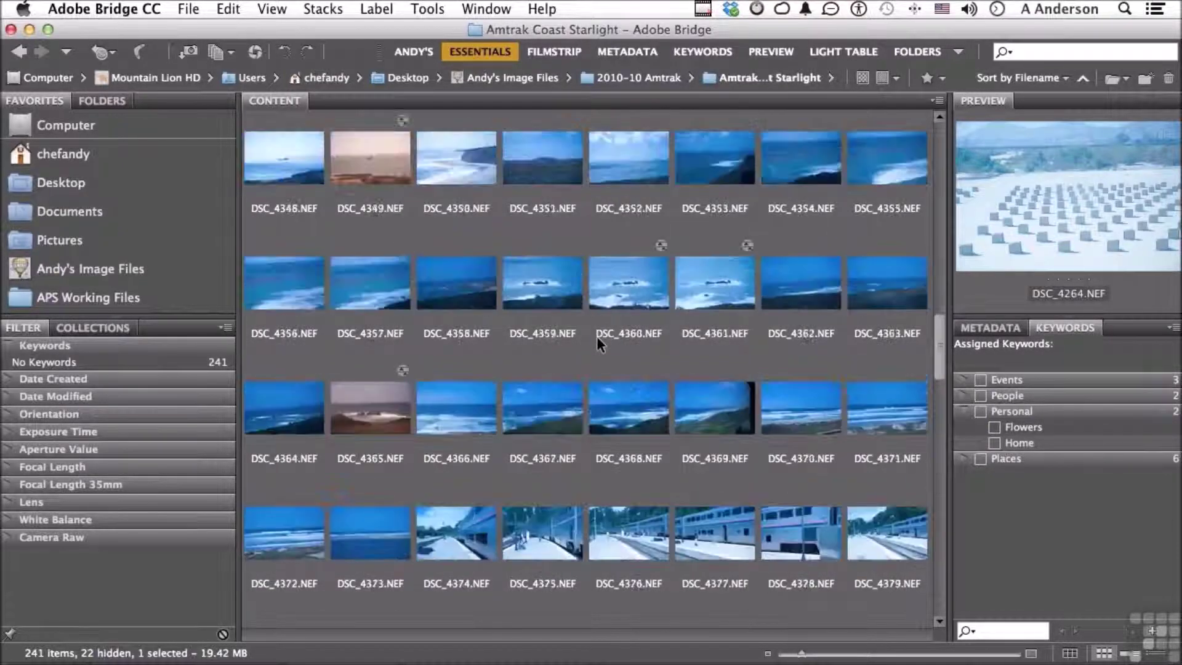
scroll(597, 336, up, 5)
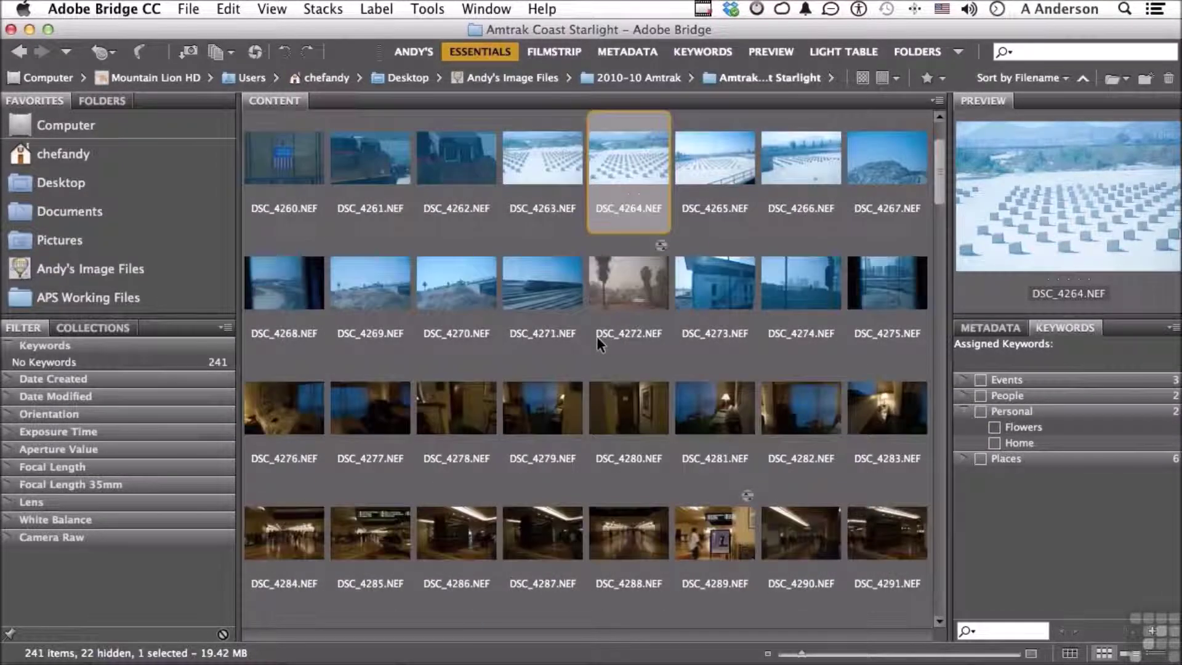
scroll(597, 336, down, 6)
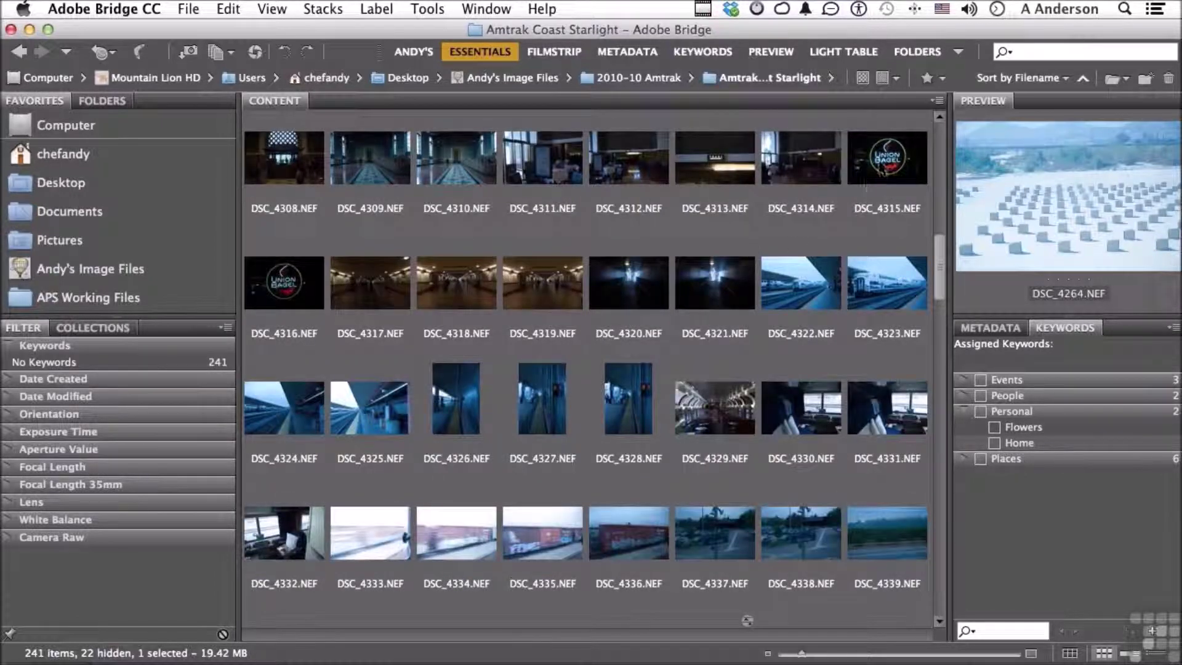
click(883, 165)
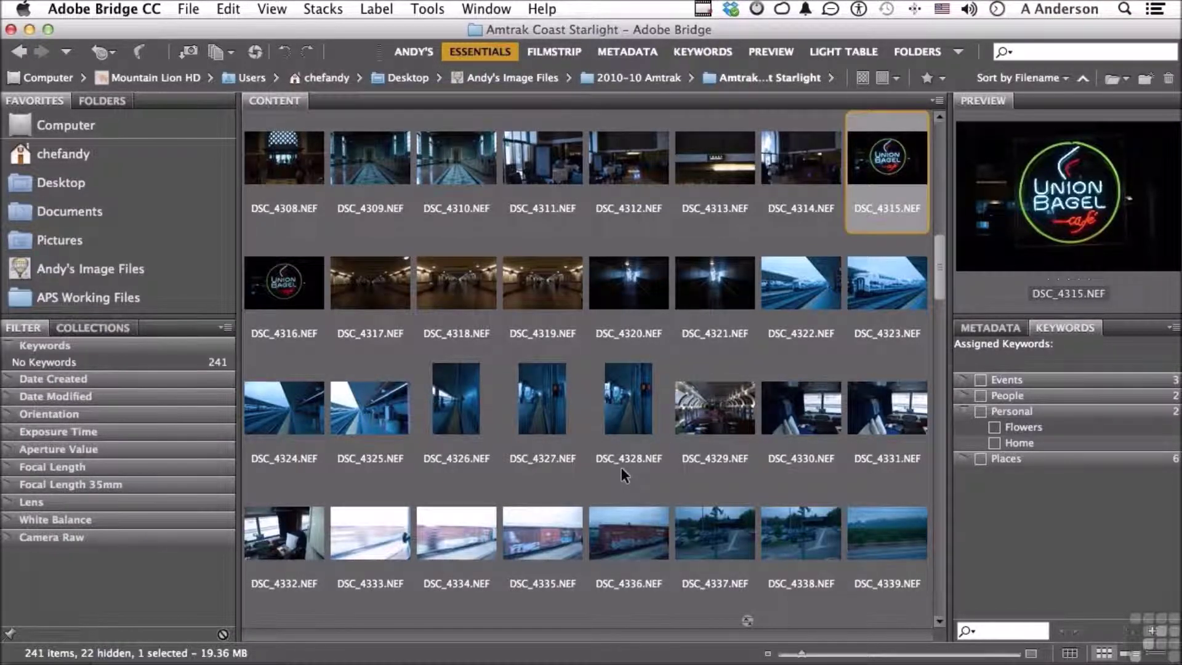
- Preview the photo DSC_4256.NEF, and jump to DSC_4360.NEF by entering its number, 4360
scroll(622, 470, down, 5)
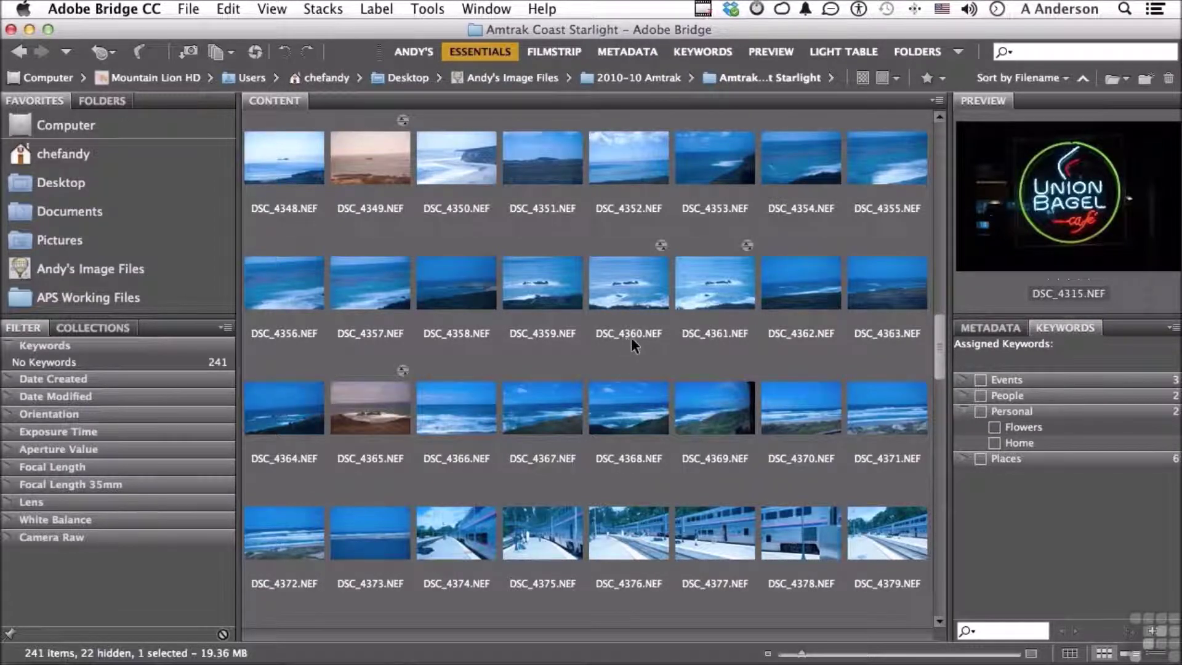
scroll(640, 338, up, 12)
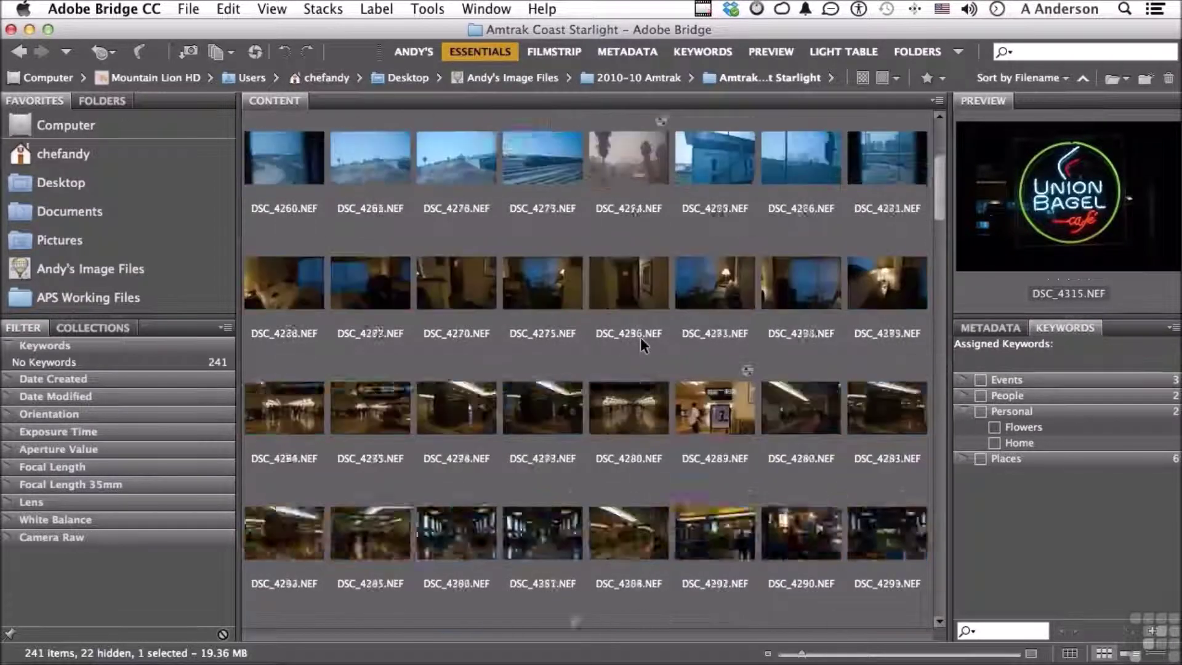
click(633, 152)
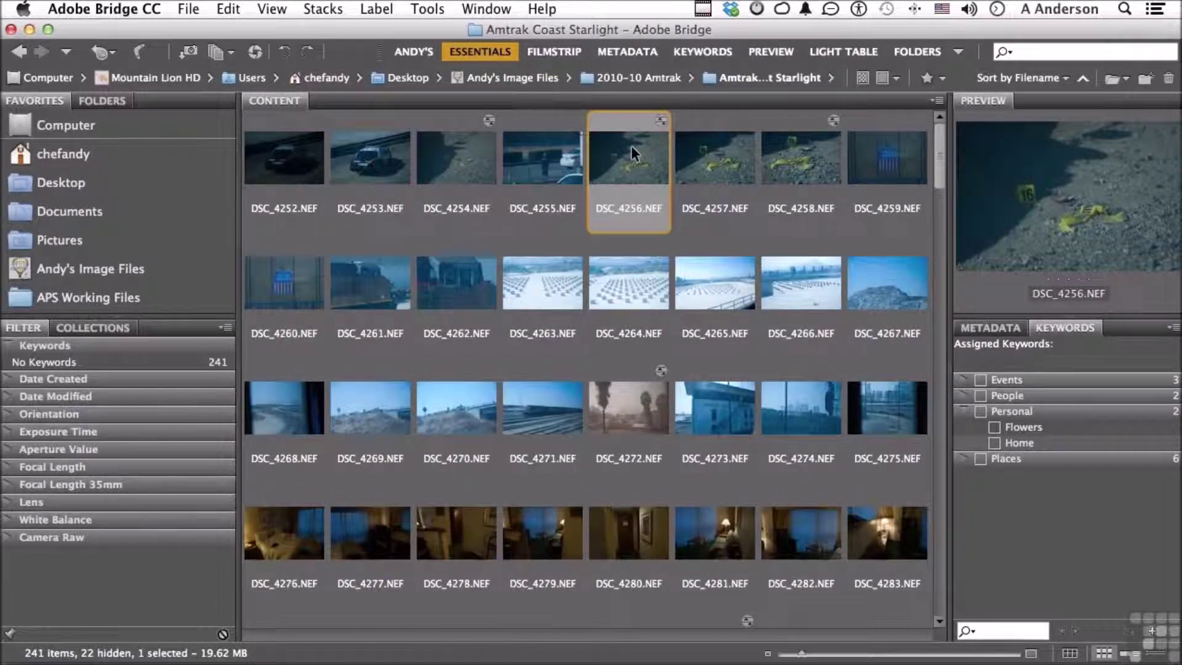
text(4)
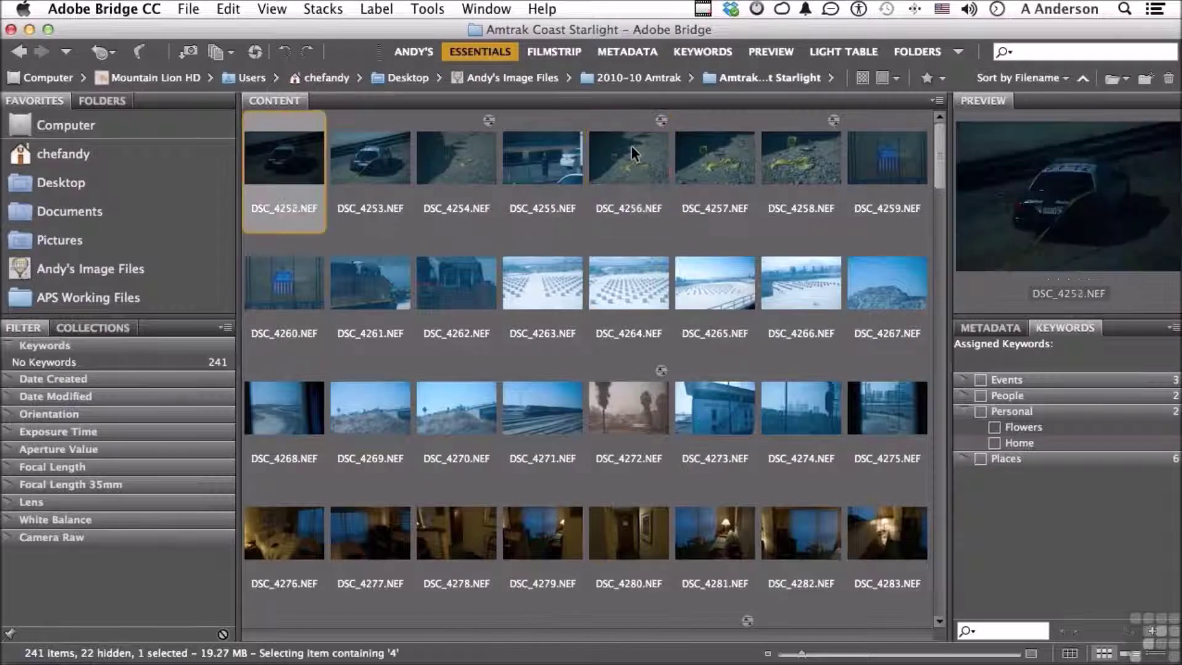
text(360)
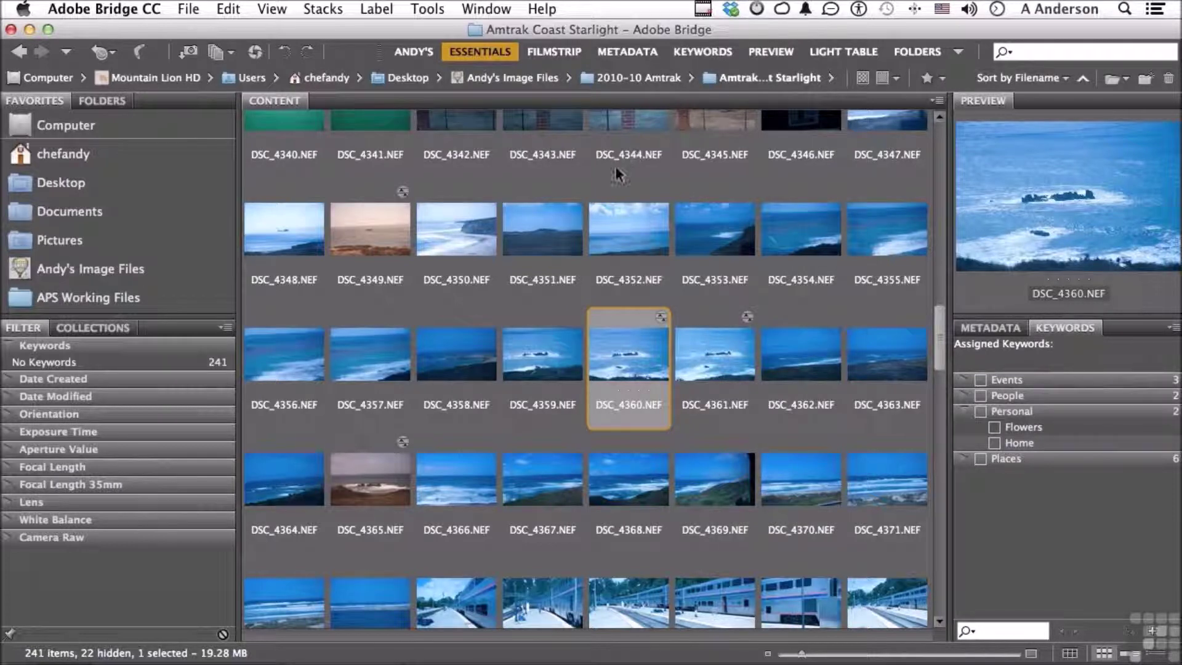
- Open the filename of DSC_4360.NEF for editing without changing it, and try moving the photo to the Andy's Image Files folder
click(633, 400)
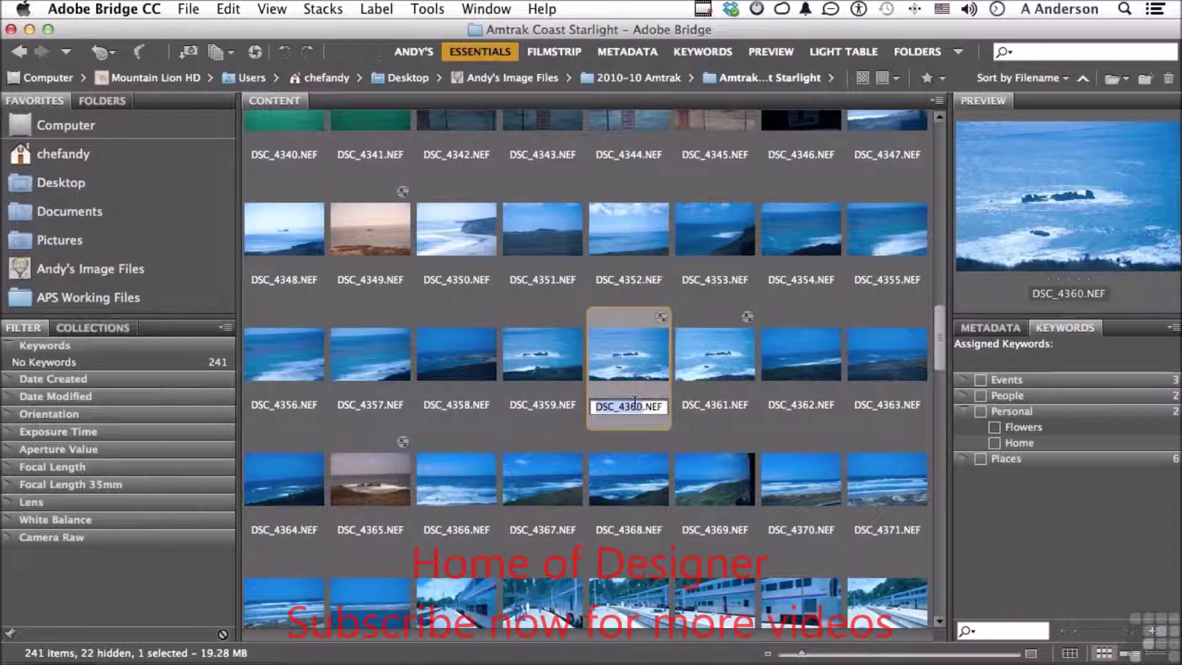
click(623, 366)
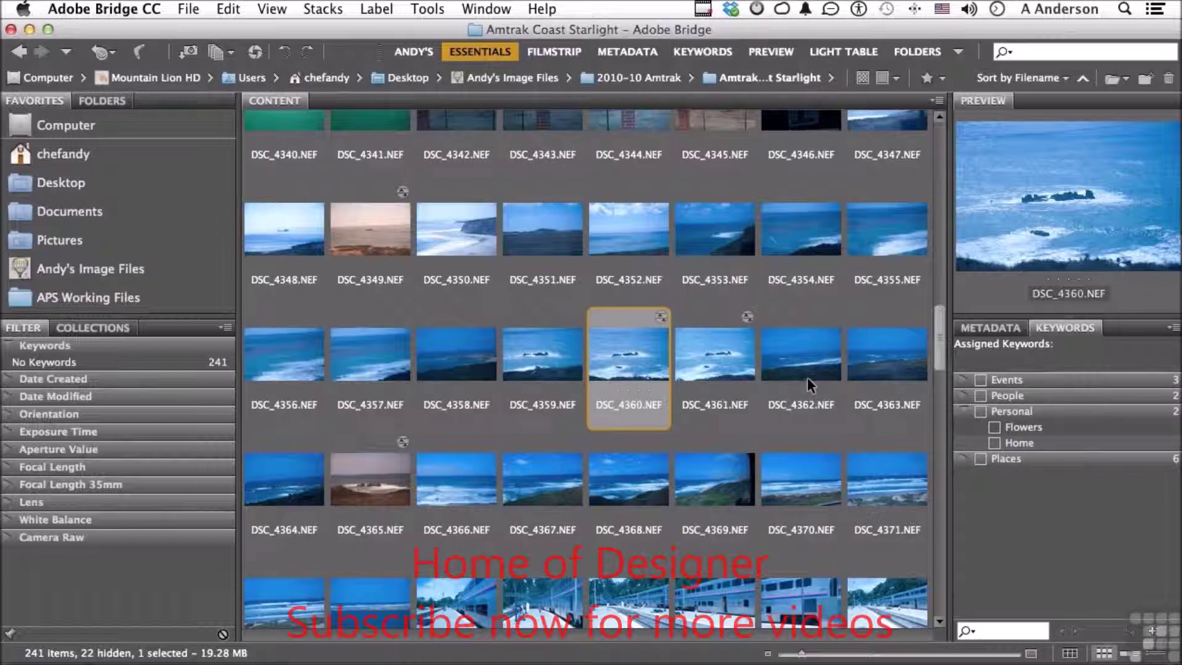
drag(637, 357, 136, 268)
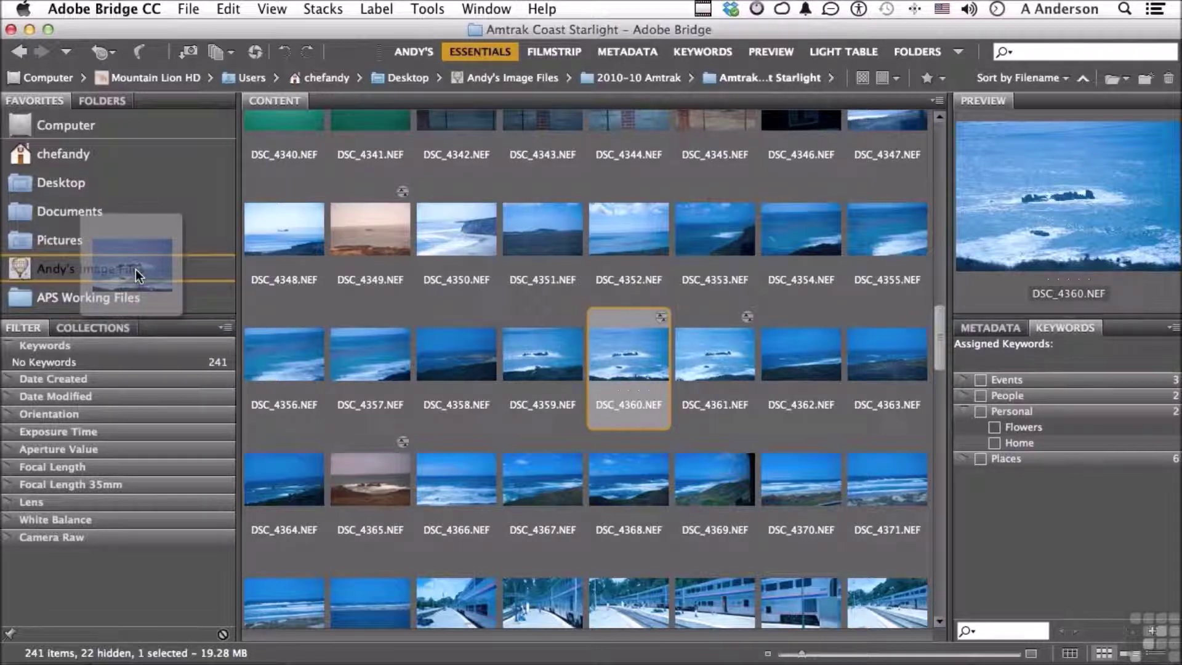
drag(136, 269, 629, 360)
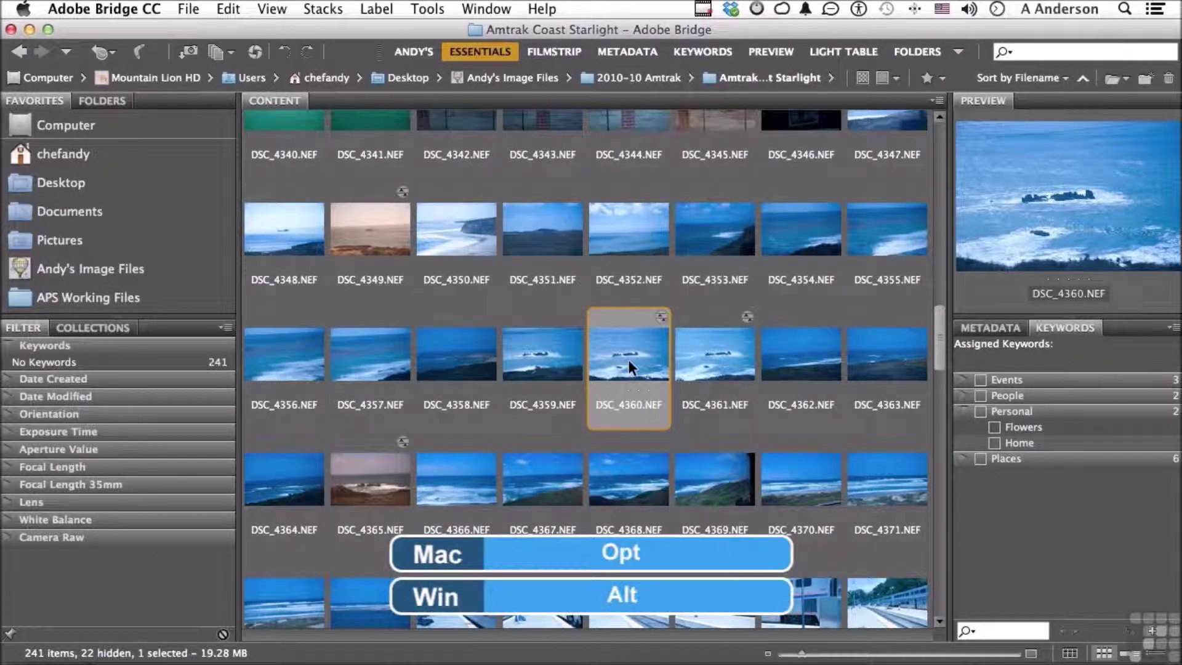
mouse_move(630, 360)
mouse_down()
mouse_move(541, 330)
mouse_move(610, 365)
mouse_move(626, 356)
mouse_up()
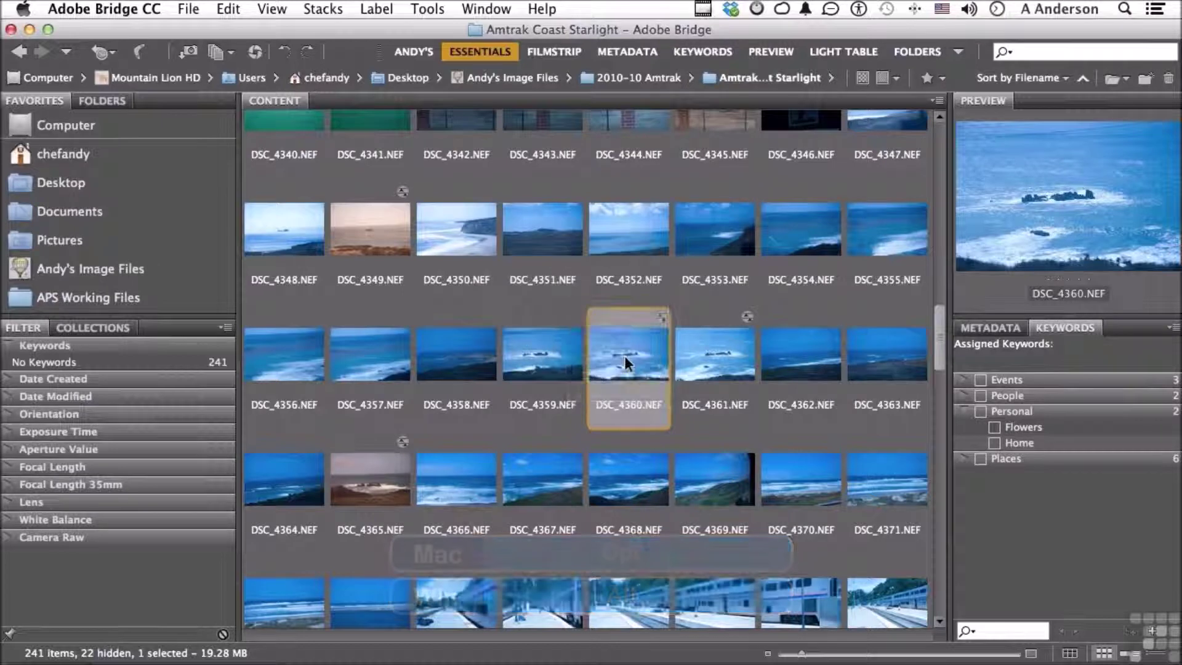
- Select the range of photos from DSC_4356.NEF to DSC_4360.NEF, and replace that selection with DSC_4351.NEF alone
shift+click(286, 357)
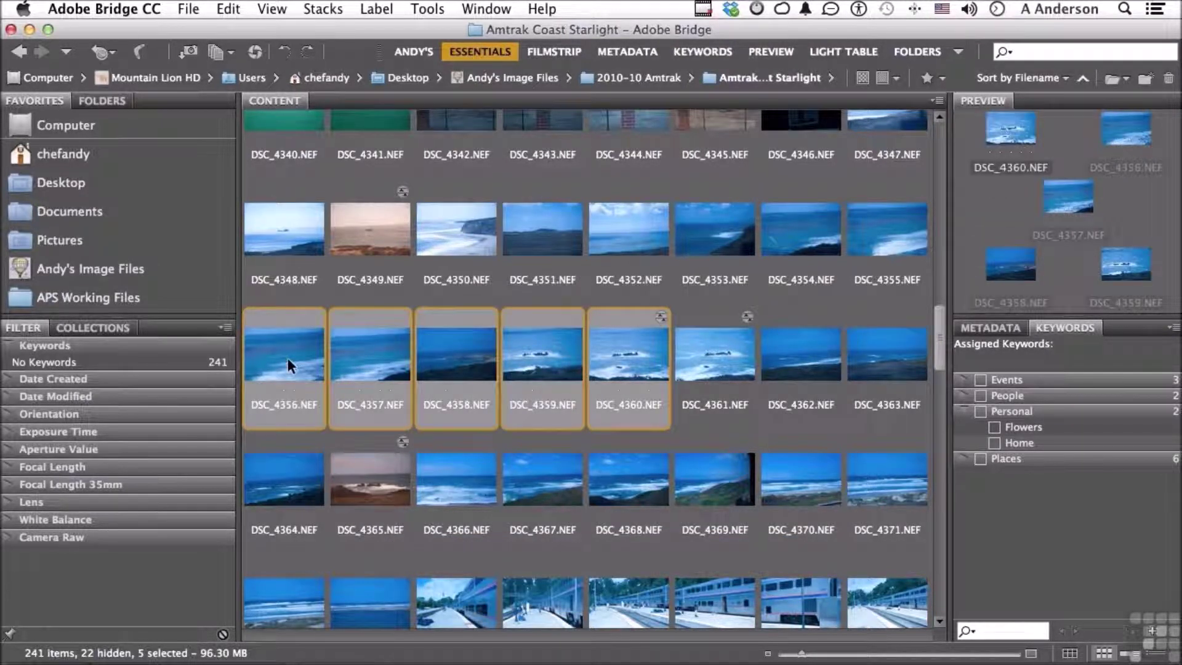
drag(287, 358, 402, 356)
click(581, 232)
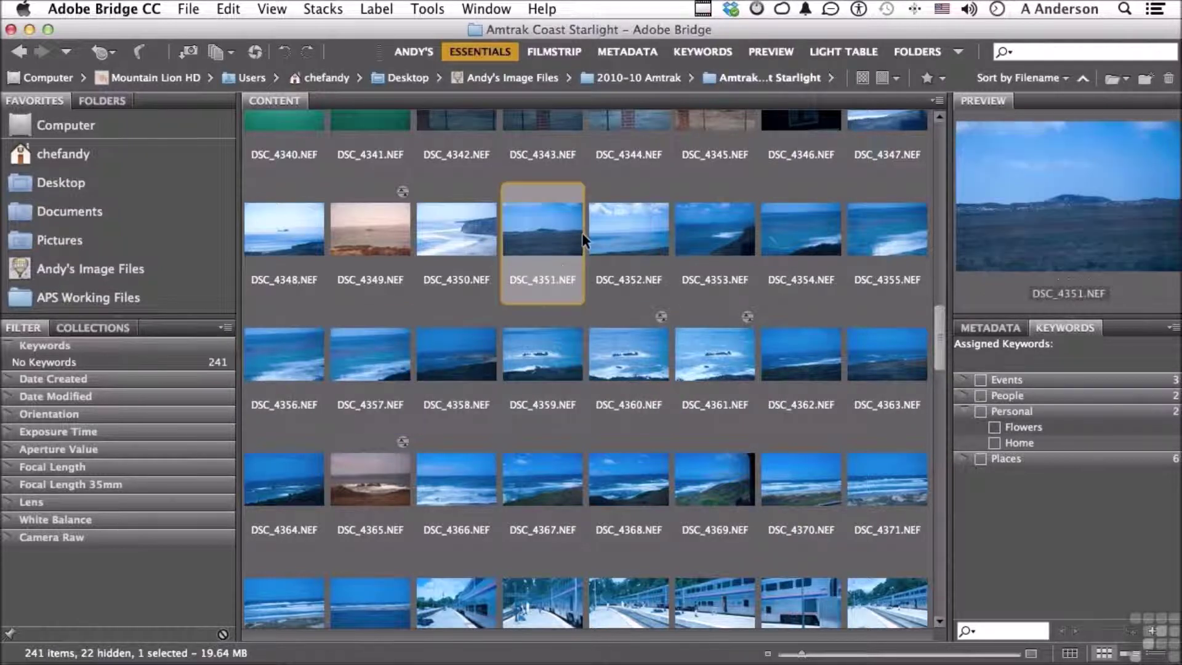
- Start deleting the beach photo DSC_4370.NEF and cancel the choice between rejecting and deleting it
click(820, 466)
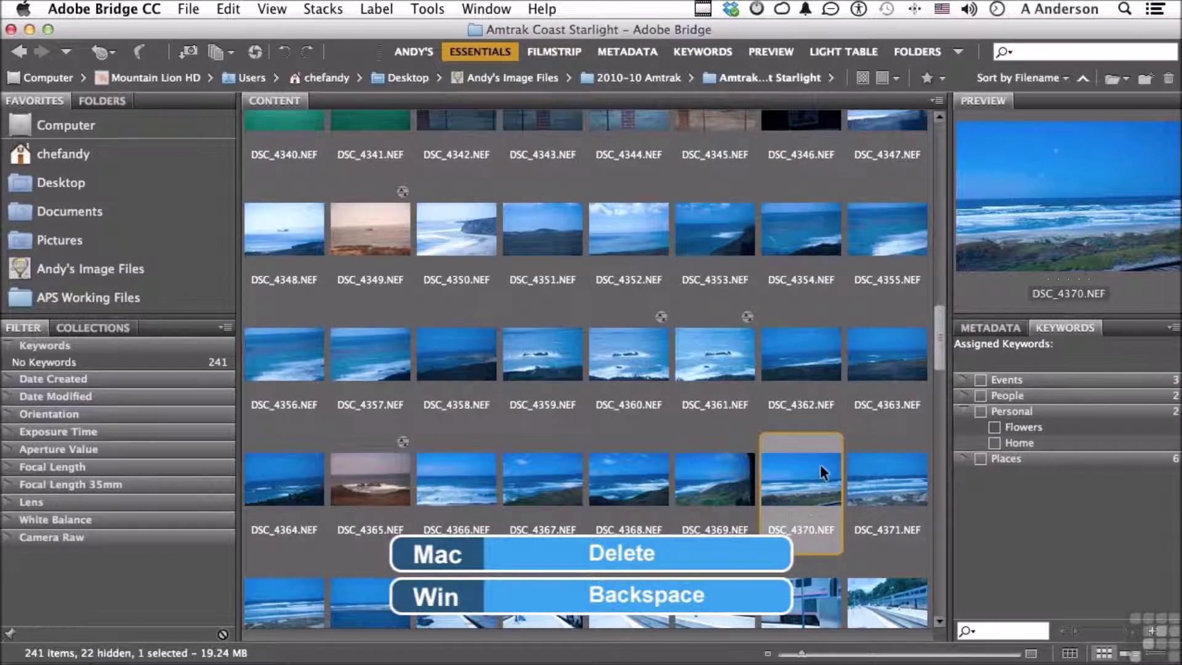
key(Delete)
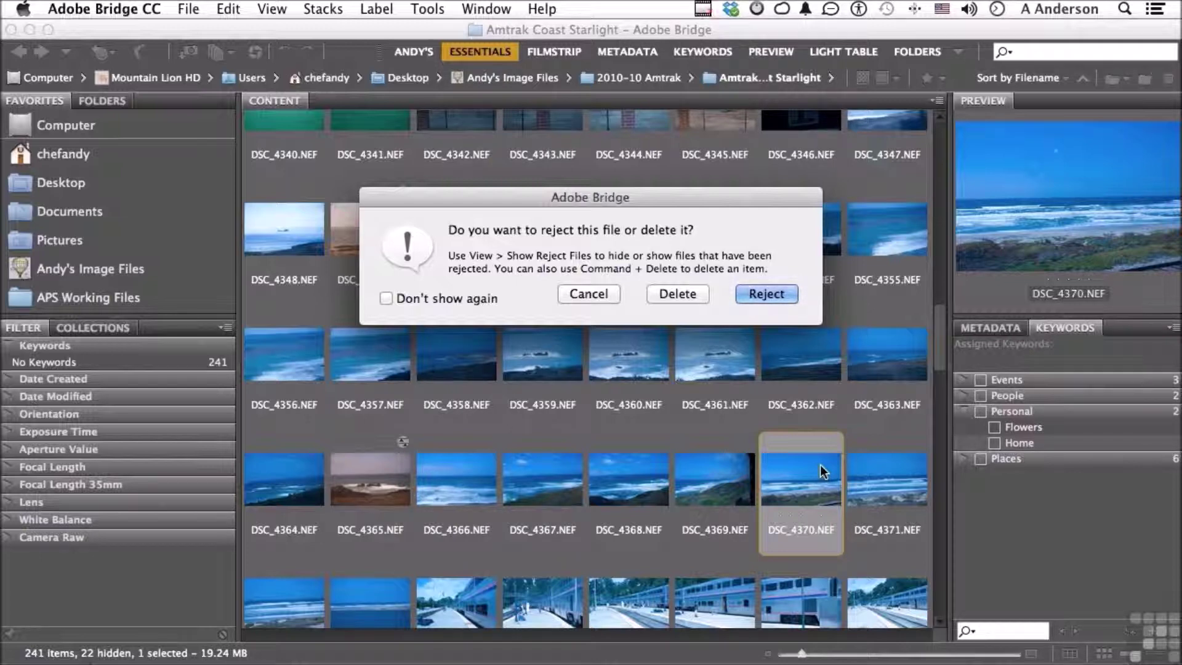
click(585, 293)
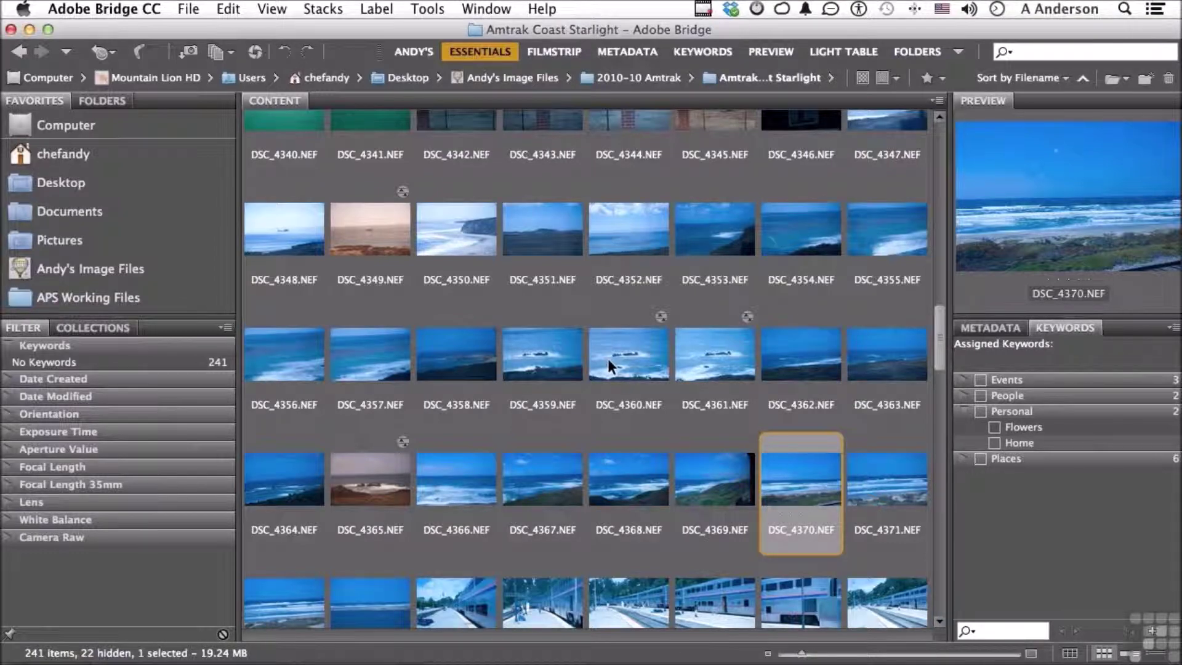
- Select all photos in the Amtrak Coast Starlight folder and open Batch Rename for them
scroll(607, 360, down, 3)
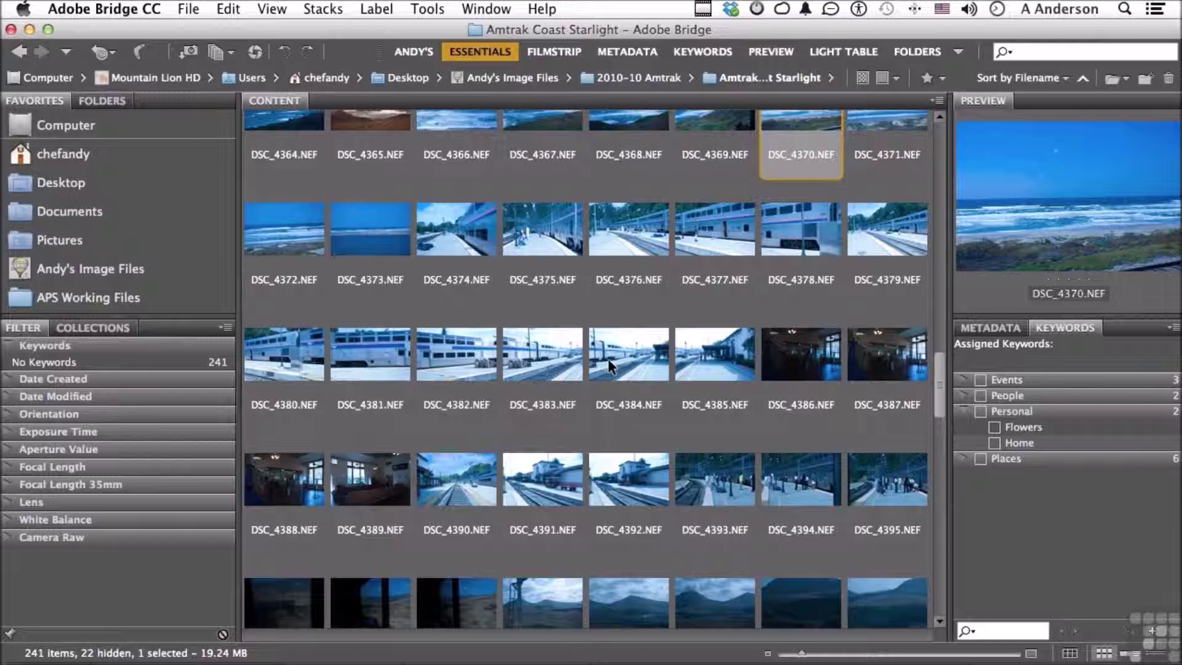
click(525, 437)
key(super+a)
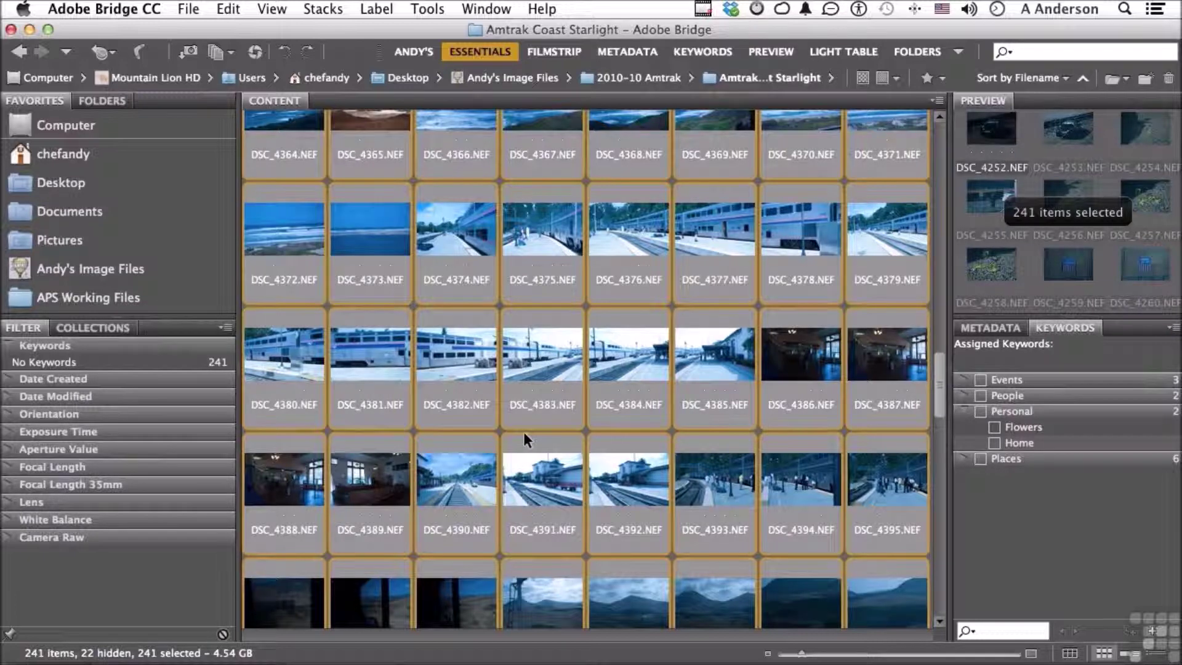
click(428, 10)
click(434, 27)
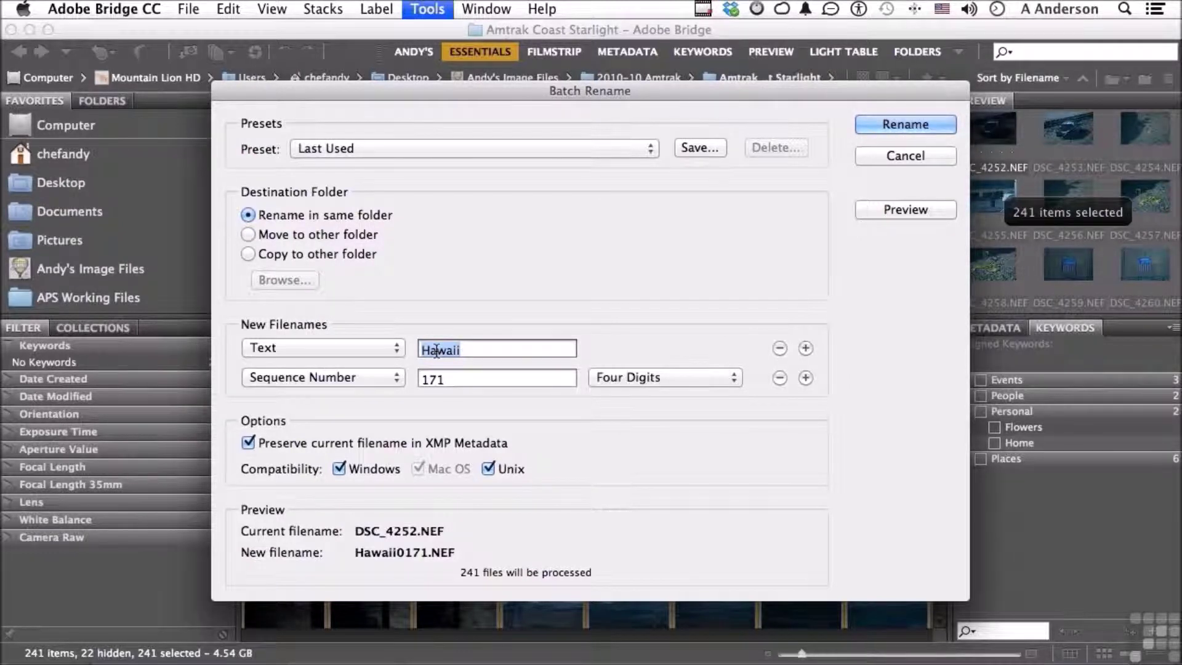
- Batch rename the selected photos with the text "Coast Starlight" followed by a sequence number starting at 1
text(Coast Starlight)
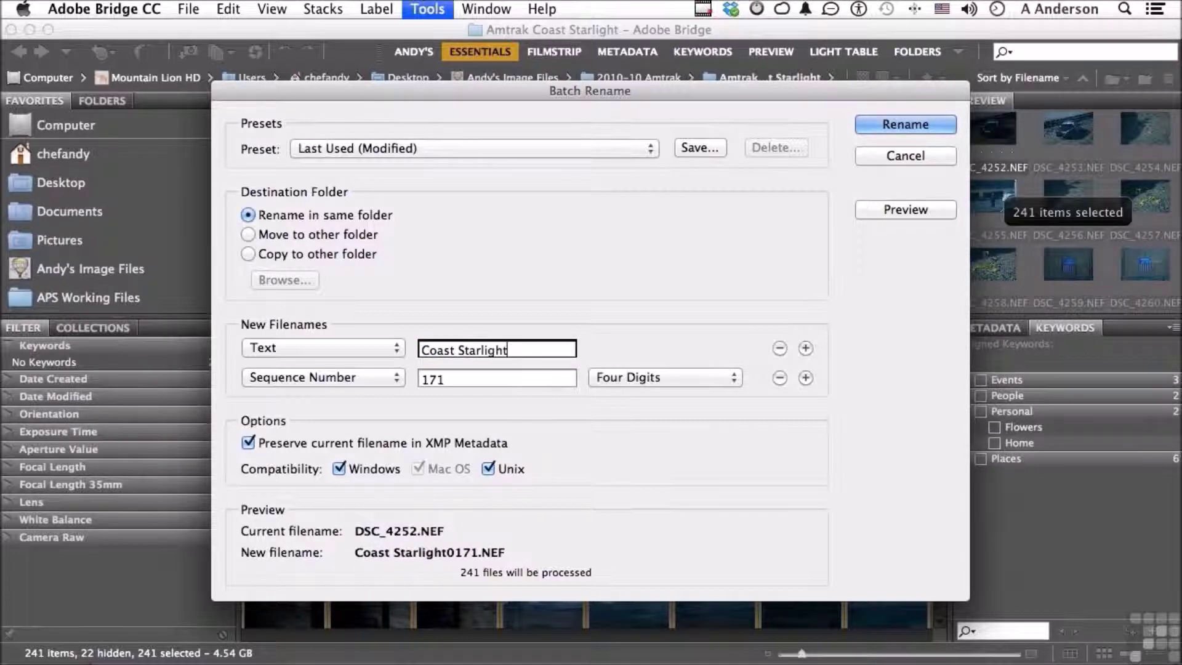
double_click(474, 377)
text(1)
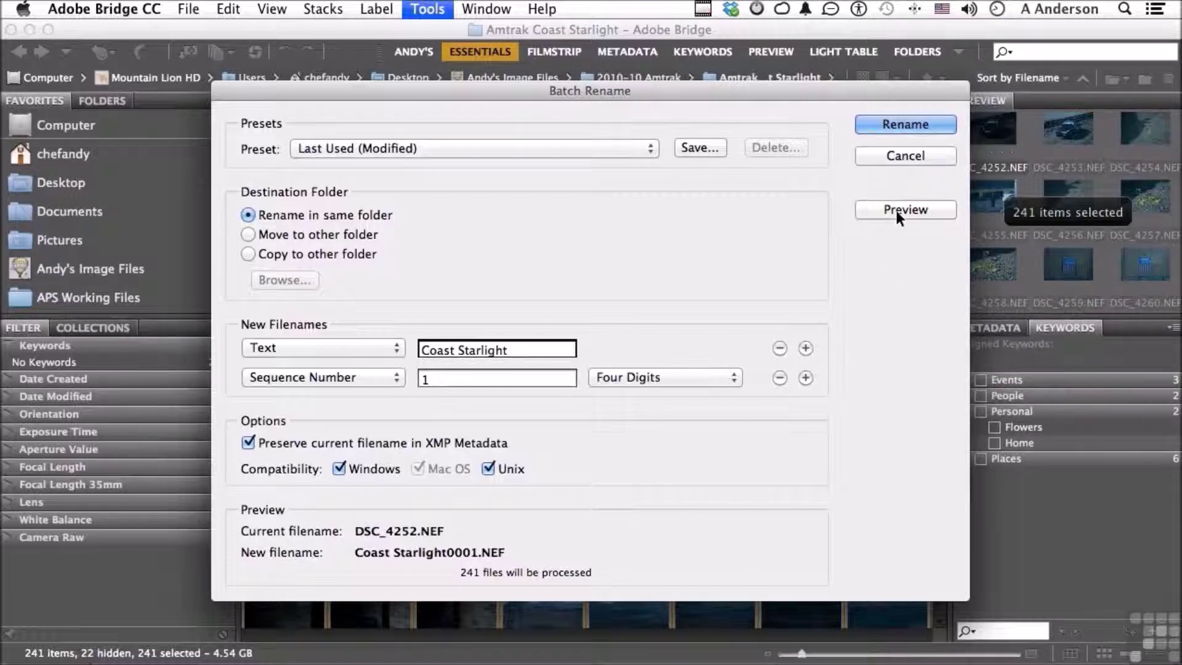
click(901, 124)
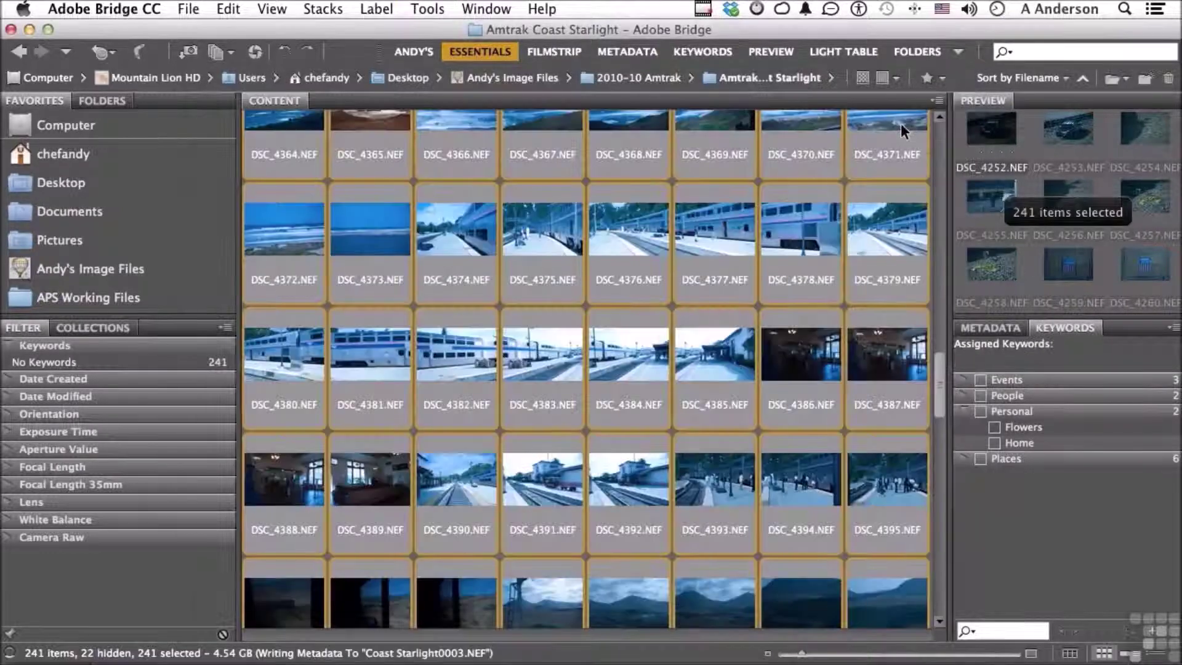